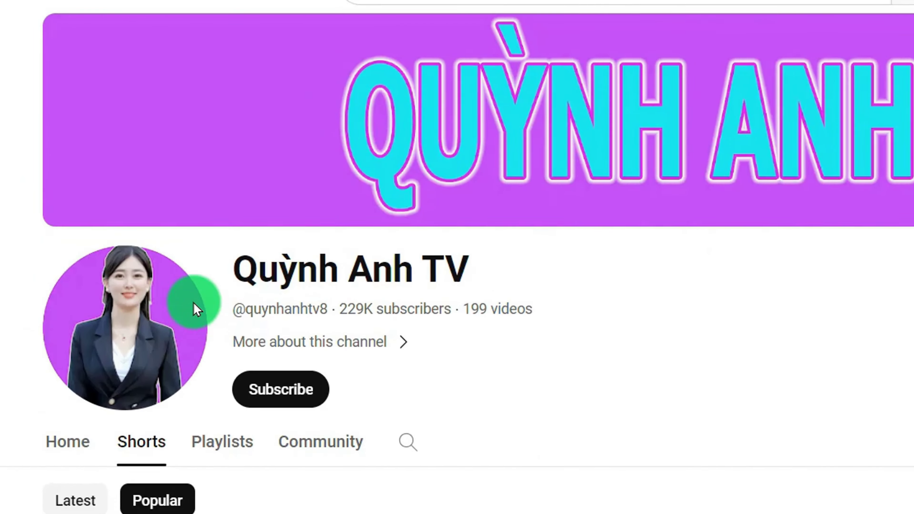
{"action": "scroll", "coordinate": [323, 346], "scroll_direction": "down", "scroll_amount": 5}
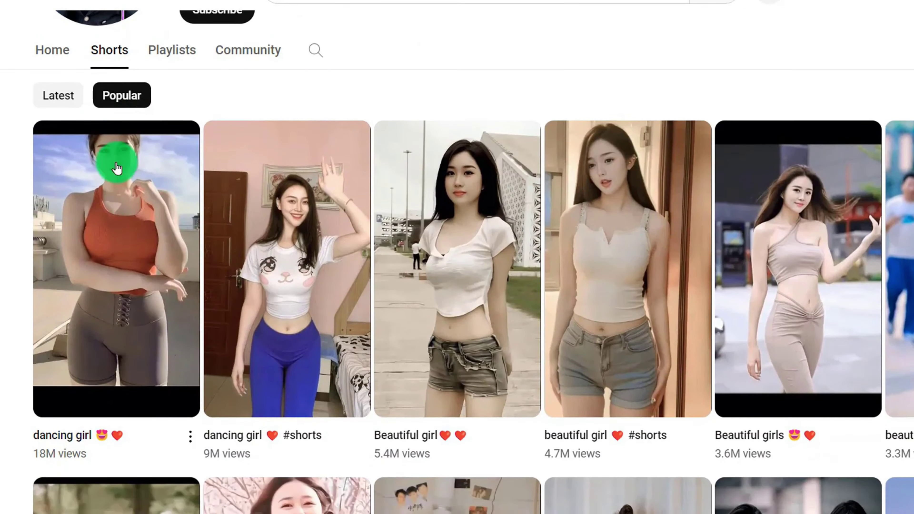
{"action": "scroll", "coordinate": [526, 244], "scroll_direction": "down", "scroll_amount": 2}
{"action": "scroll", "coordinate": [49, 424], "scroll_direction": "up", "scroll_amount": 2}
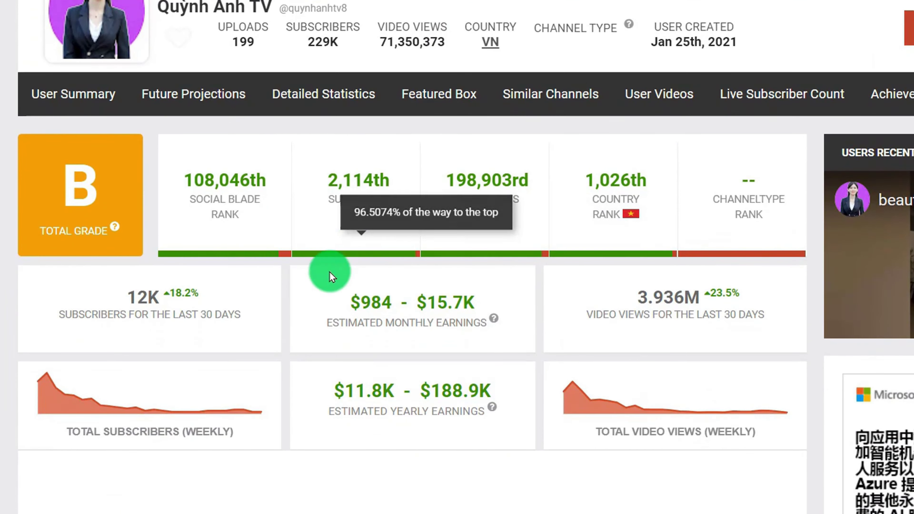
Review the Social Blade earnings cards ($984–$15.7K monthly, $11.8K–$188.9K yearly) and the daily statistics table.
{"action": "scroll", "coordinate": [367, 335], "scroll_direction": "up", "scroll_amount": 2}
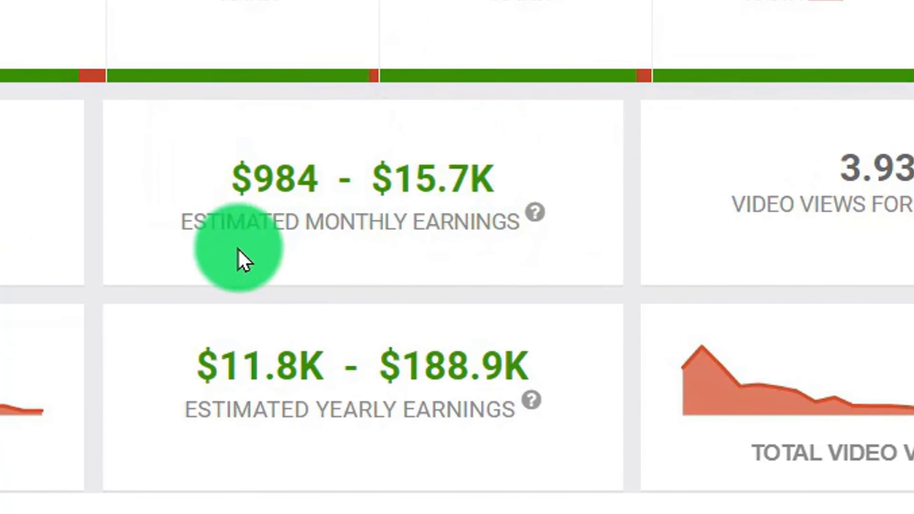
{"action": "mouse_move", "coordinate": [544, 224]}
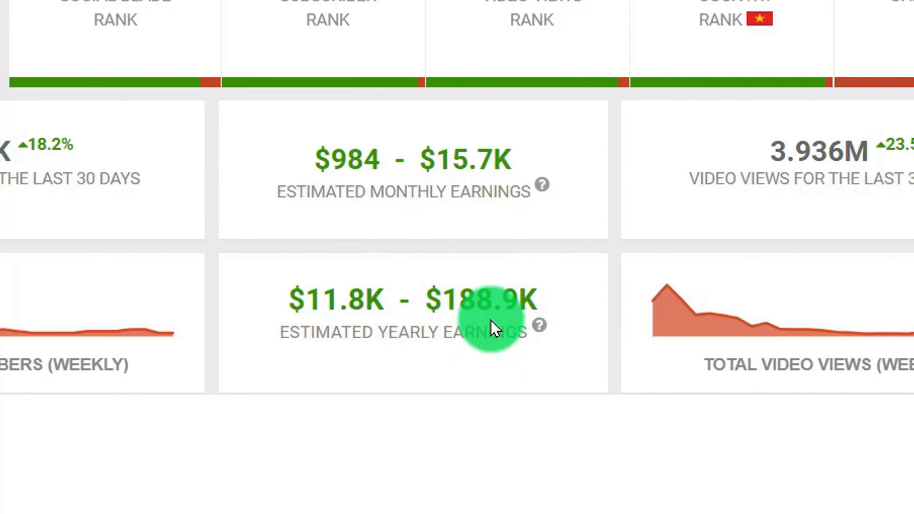
{"action": "scroll", "coordinate": [767, 312], "scroll_direction": "down", "scroll_amount": 10}
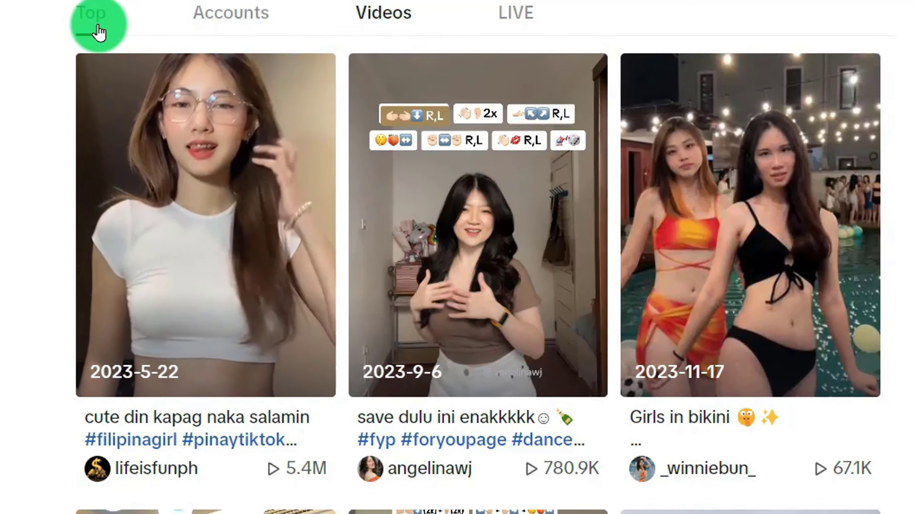
Scroll through TikTok's Top results for dance videos.
{"action": "scroll", "coordinate": [402, 387], "scroll_direction": "down", "scroll_amount": 5}
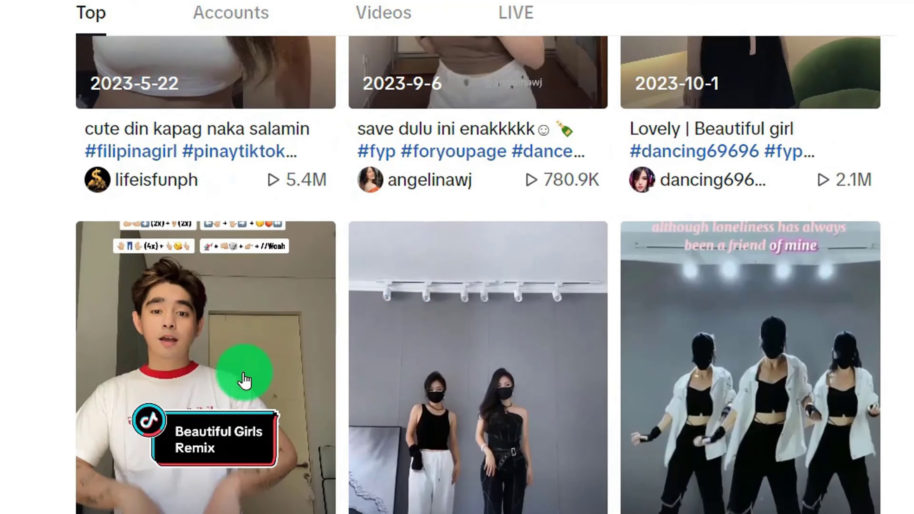
{"action": "scroll", "coordinate": [245, 380], "scroll_direction": "down", "scroll_amount": 3}
{"action": "scroll", "coordinate": [340, 337], "scroll_direction": "down", "scroll_amount": 5}
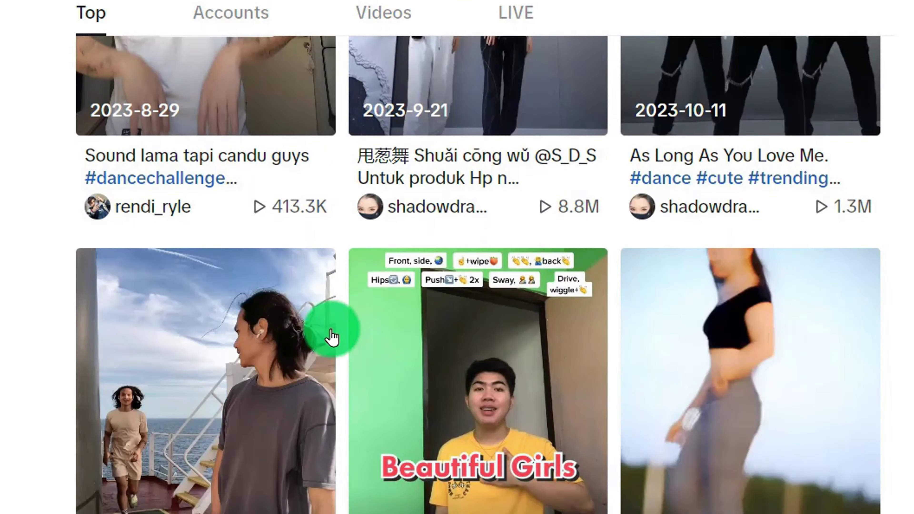
{"action": "scroll", "coordinate": [1, 302], "scroll_direction": "down", "scroll_amount": 20}
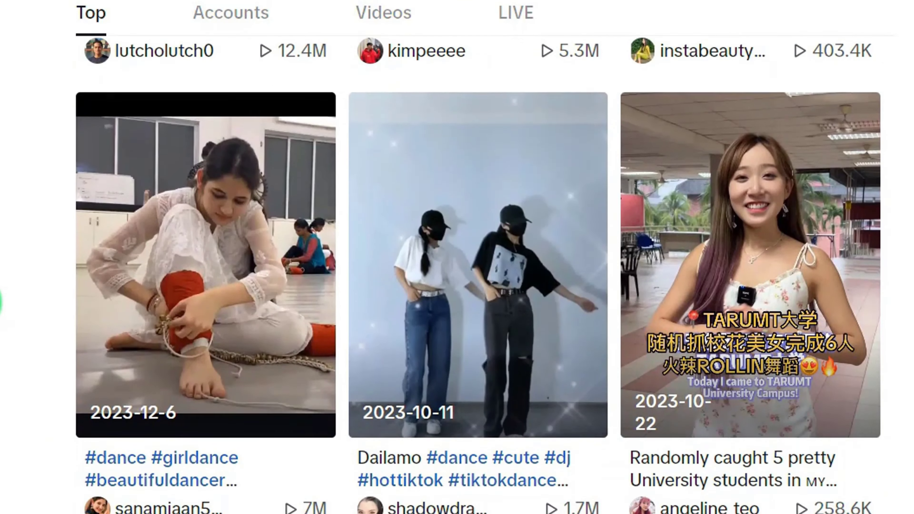
{"action": "scroll", "coordinate": [901, 419], "scroll_direction": "down", "scroll_amount": 8}
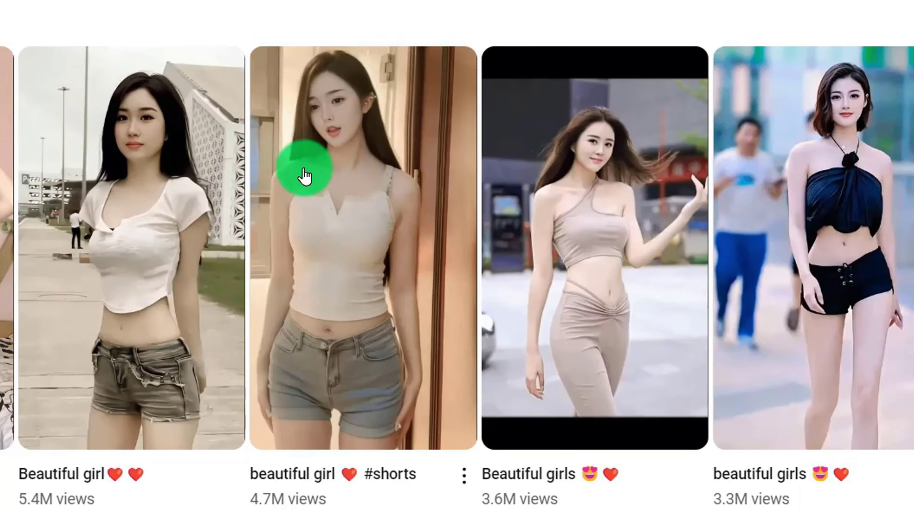
Scroll through the YouTube Shorts grid of popular 'Beautiful girl' videos.
{"action": "scroll", "coordinate": [653, 191], "scroll_direction": "down", "scroll_amount": 10}
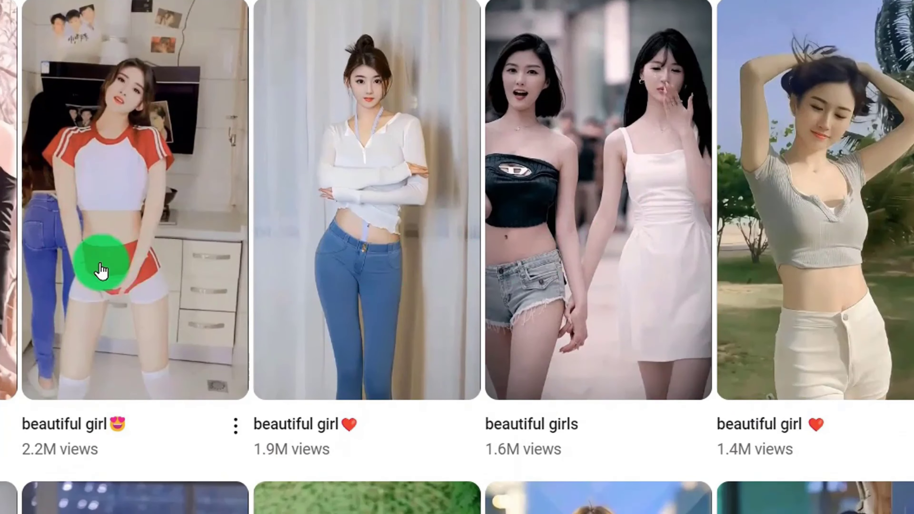
{"action": "scroll", "coordinate": [572, 349], "scroll_direction": "down", "scroll_amount": 3}
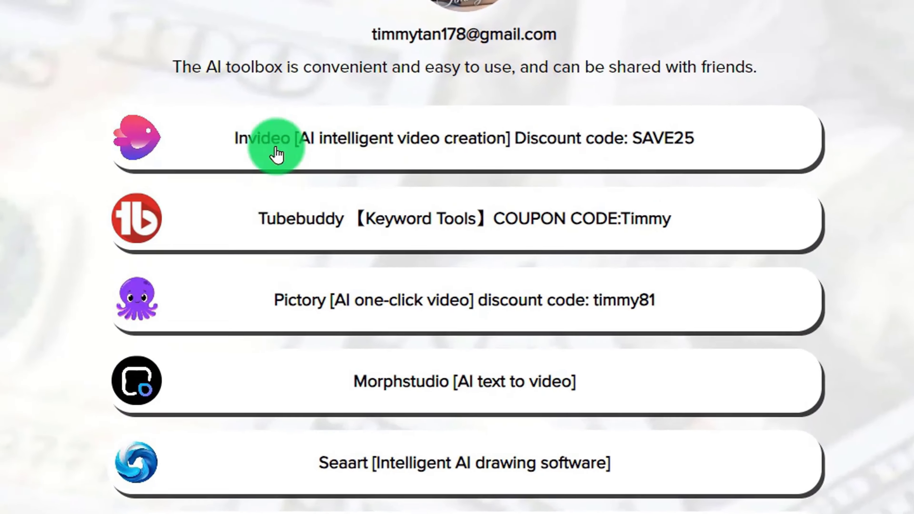
Open the Akool link from the AI tools list and sign in with a Google account.
{"action": "scroll", "coordinate": [357, 310], "scroll_direction": "down", "scroll_amount": 5}
{"action": "scroll", "coordinate": [418, 240], "scroll_direction": "down", "scroll_amount": 5}
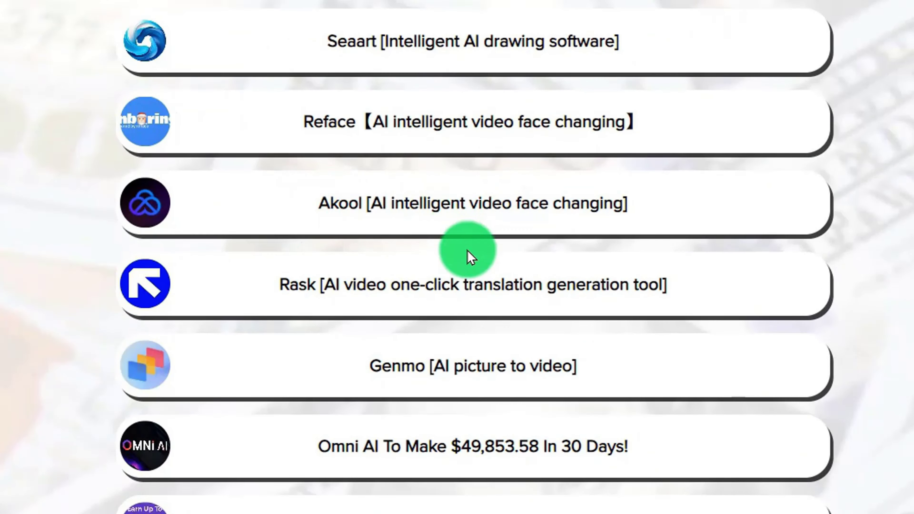
{"action": "left_click", "coordinate": [371, 209]}
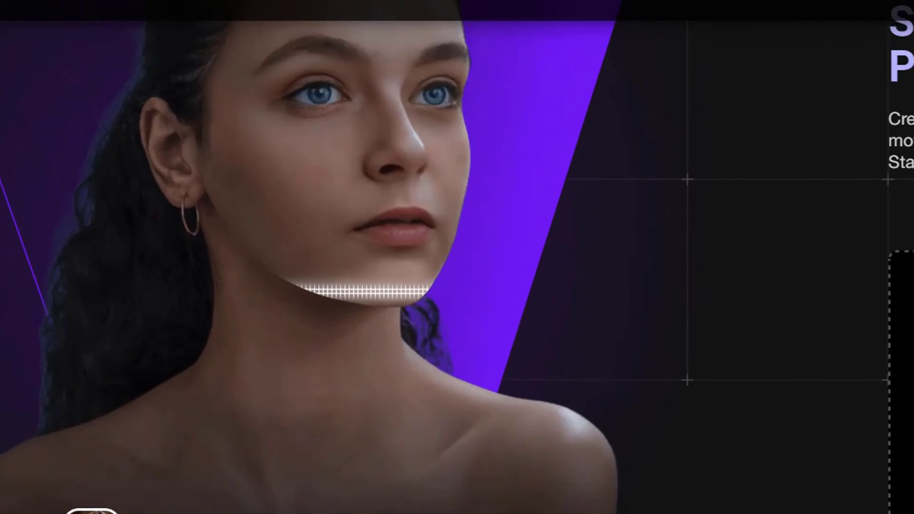
{"action": "left_click", "coordinate": [295, 146]}
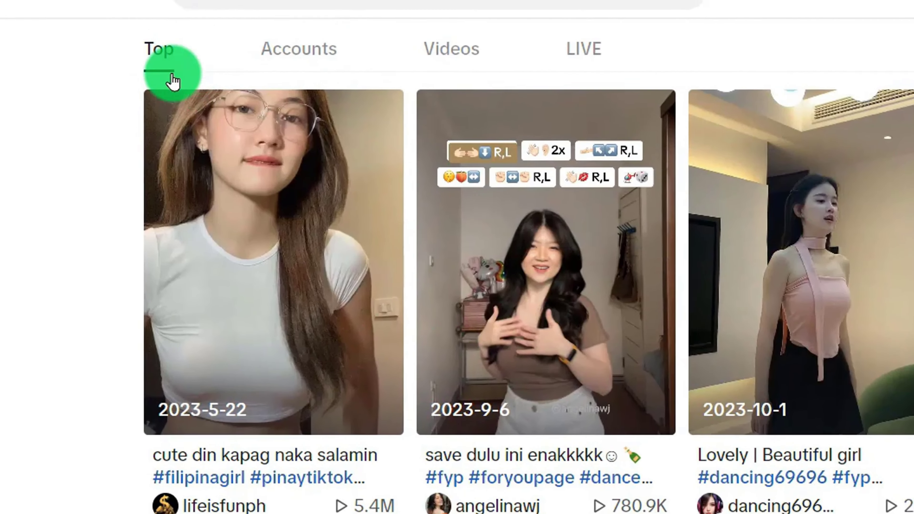
Open a dancing-girl video from TikTok's Top results and copy its share link.
{"action": "scroll", "coordinate": [316, 286], "scroll_direction": "down", "scroll_amount": 15}
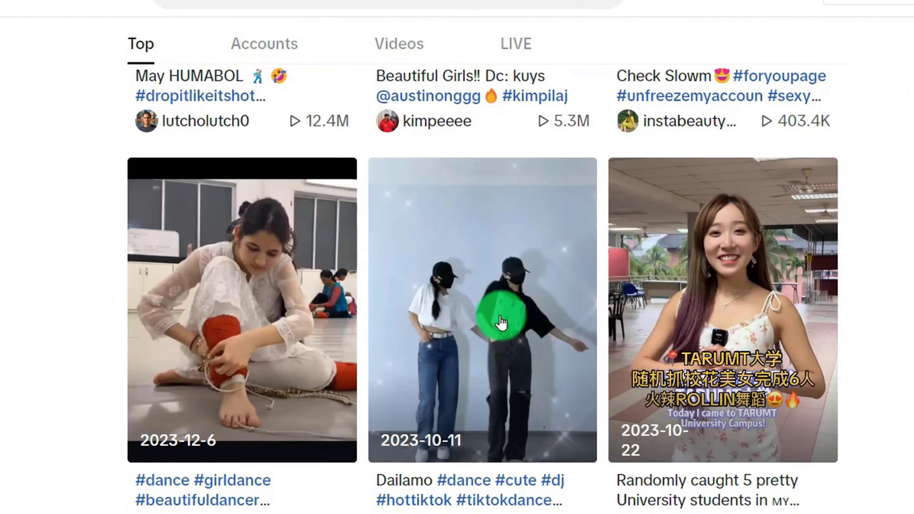
{"action": "scroll", "coordinate": [444, 313], "scroll_direction": "down", "scroll_amount": 9}
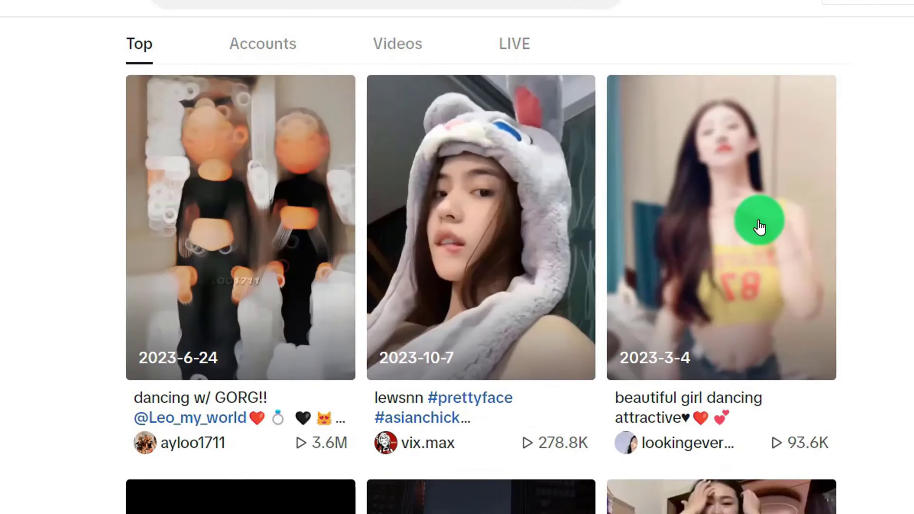
{"action": "left_click", "coordinate": [759, 224]}
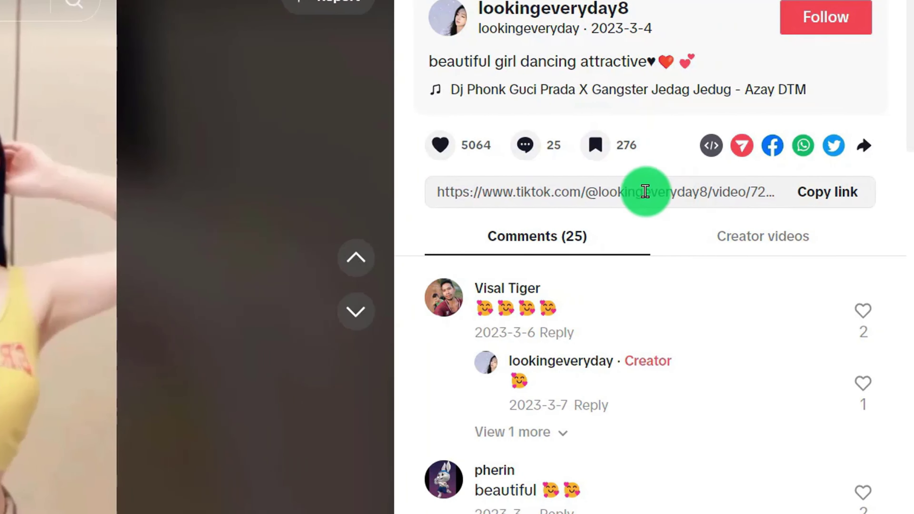
{"action": "left_click", "coordinate": [824, 192]}
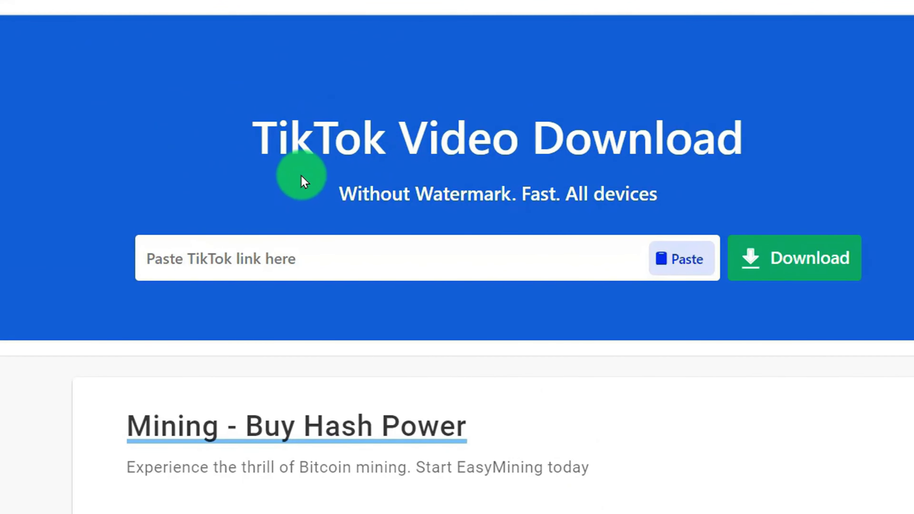
Paste the copied TikTok link into the SnapTik downloader and start the no-watermark download.
{"action": "left_click", "coordinate": [436, 248]}
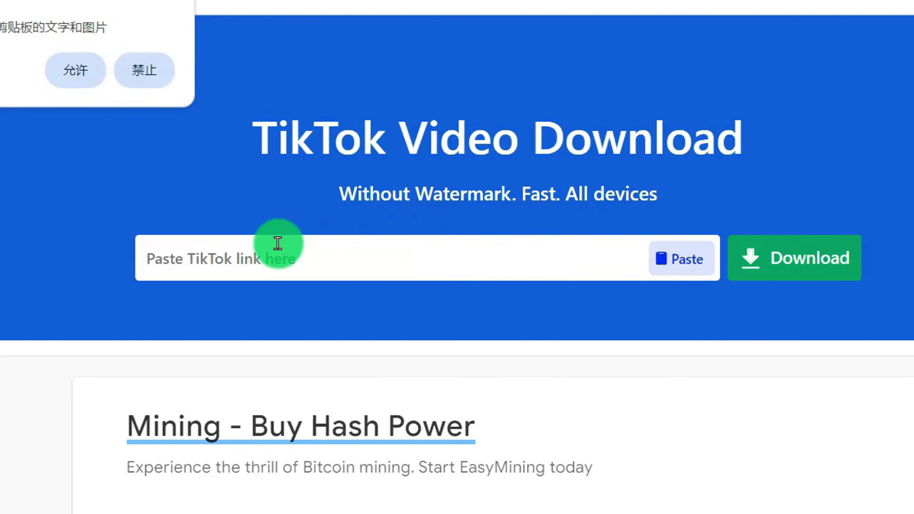
{"action": "left_click", "coordinate": [72, 72]}
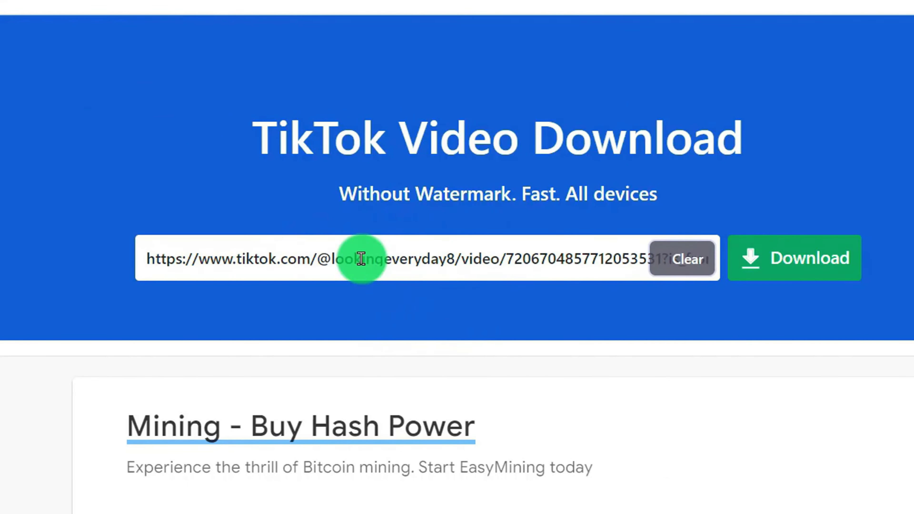
{"action": "left_click_drag", "start_coordinate": [232, 260], "coordinate": [634, 259]}
{"action": "left_click", "coordinate": [806, 258]}
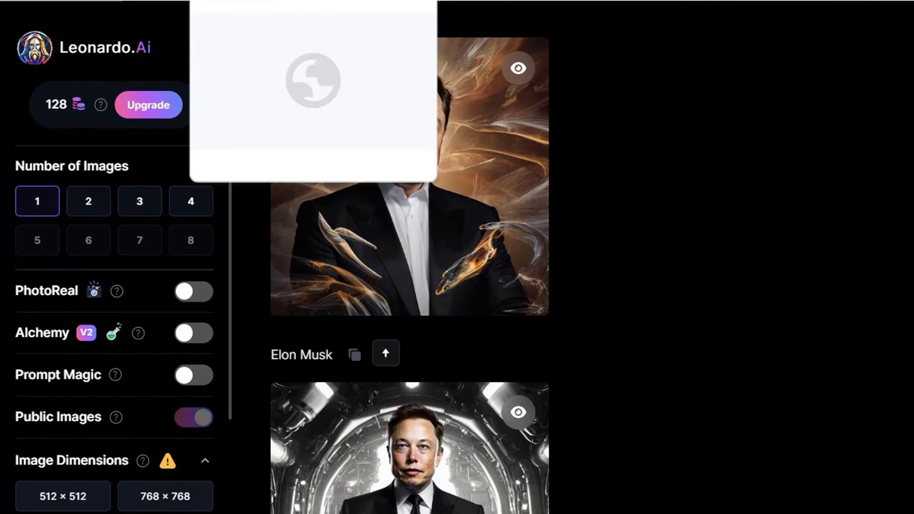
Reveal the download option on the generated suited-man portrait in Leonardo.Ai's history.
{"action": "mouse_move", "coordinate": [363, 209]}
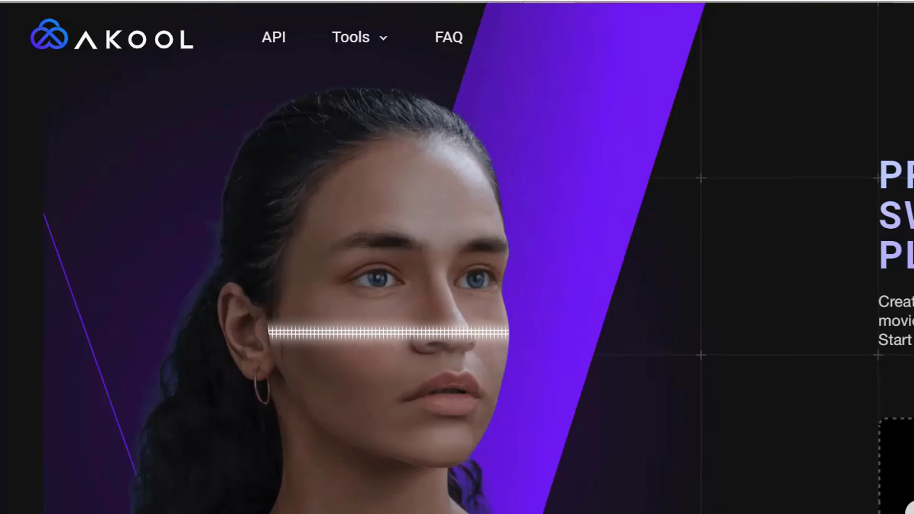
Upload the dance video, select the first detected face, and try the dark-haired demo face.
{"action": "left_click", "coordinate": [648, 364]}
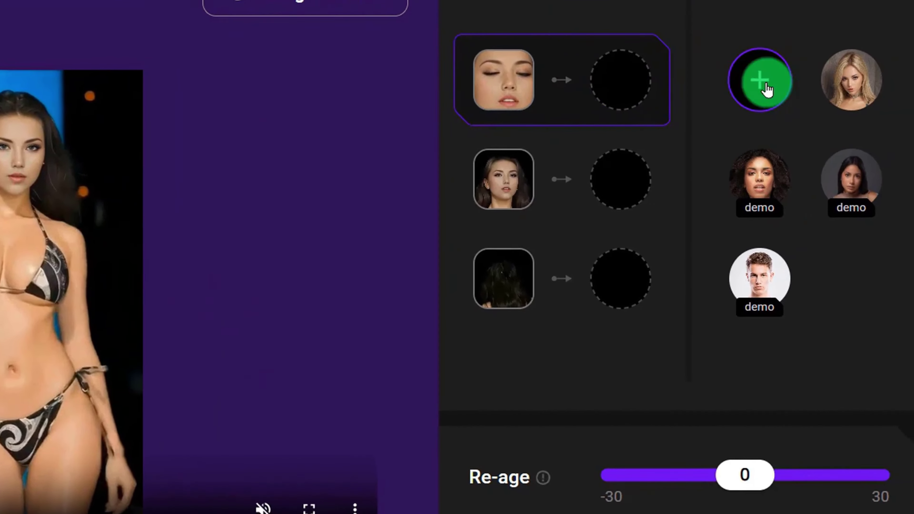
{"action": "left_click", "coordinate": [597, 97]}
{"action": "left_click", "coordinate": [859, 187]}
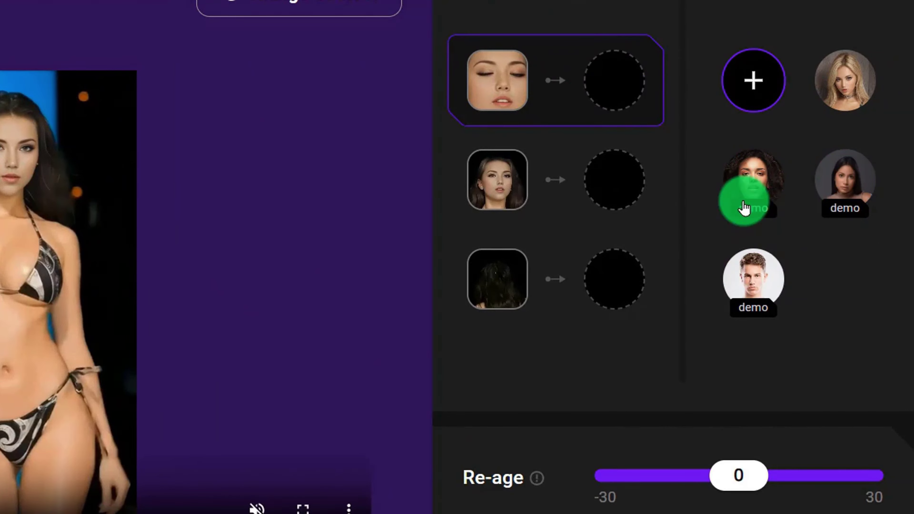
{"action": "left_click", "coordinate": [865, 179]}
Upload the suited man's portrait file and assign it to the three detected faces.
{"action": "left_click", "coordinate": [754, 68]}
{"action": "left_click", "coordinate": [77, 94]}
{"action": "double_click", "coordinate": [240, 194]}
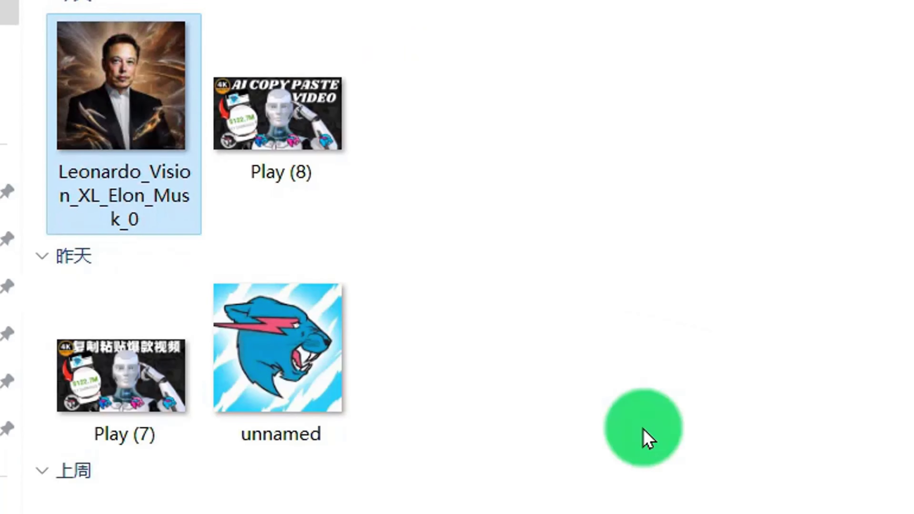
{"action": "left_click", "coordinate": [859, 112]}
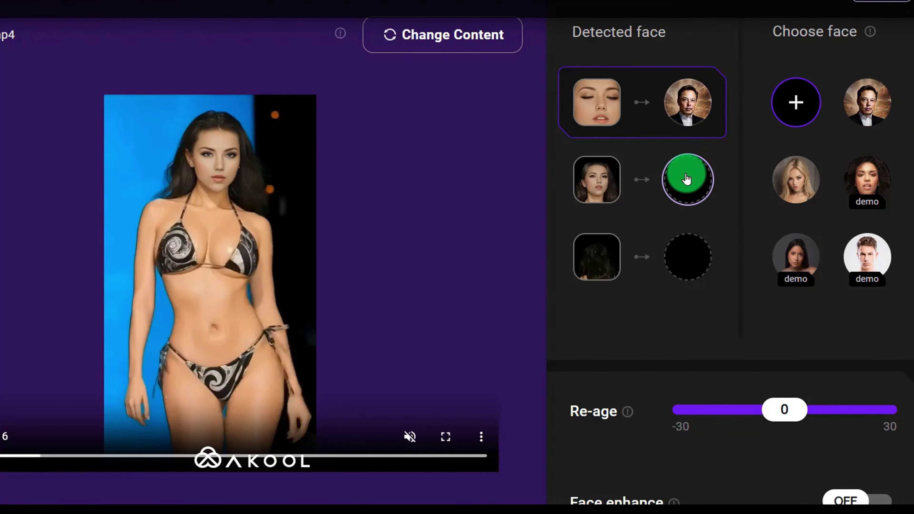
{"action": "left_click", "coordinate": [686, 188]}
{"action": "left_click", "coordinate": [726, 253]}
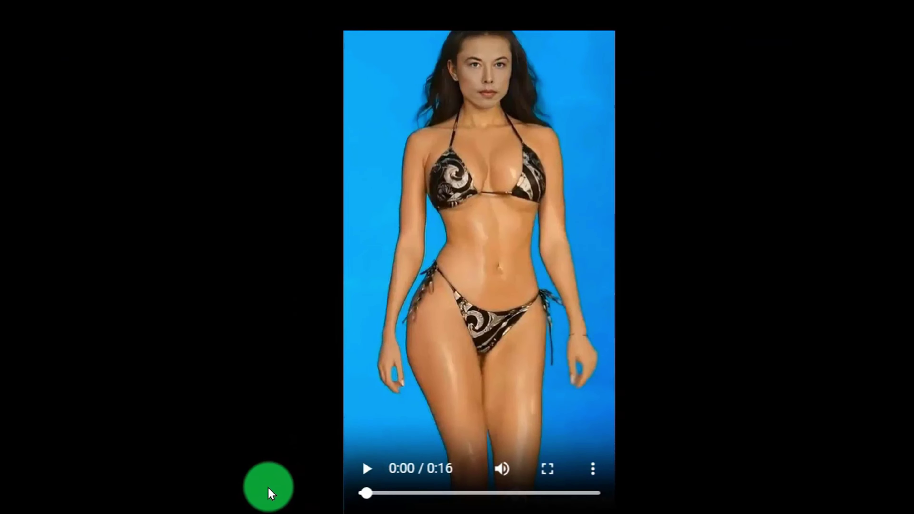
Play the finished 0:16 face-swapped dance video in Akool's results.
{"action": "left_click", "coordinate": [363, 470]}
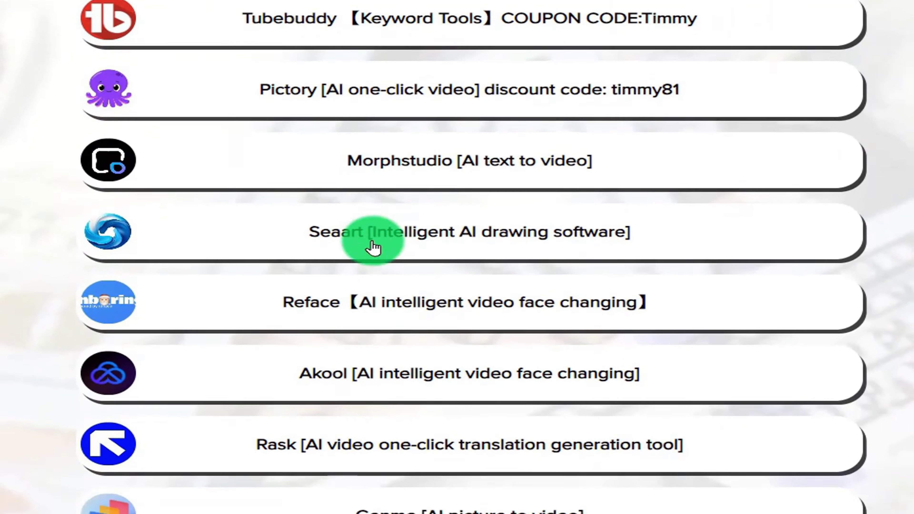
{"action": "scroll", "coordinate": [374, 243], "scroll_direction": "down", "scroll_amount": 2}
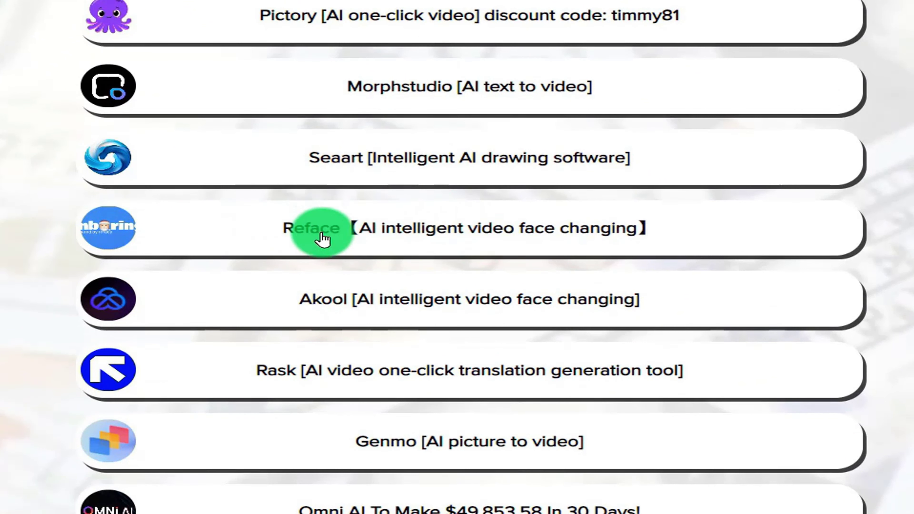
Open Reface from the AI tools list and go to its Swap faces tool.
{"action": "left_click", "coordinate": [418, 223]}
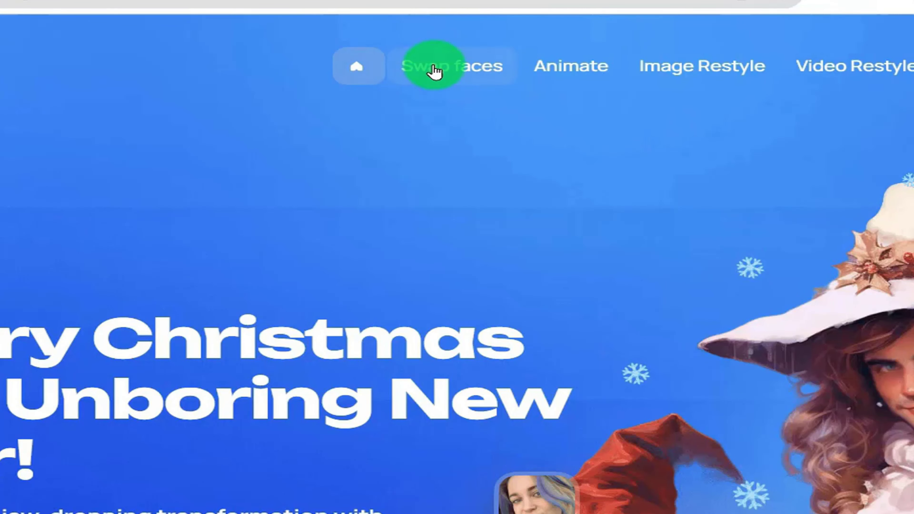
{"action": "left_click", "coordinate": [460, 64]}
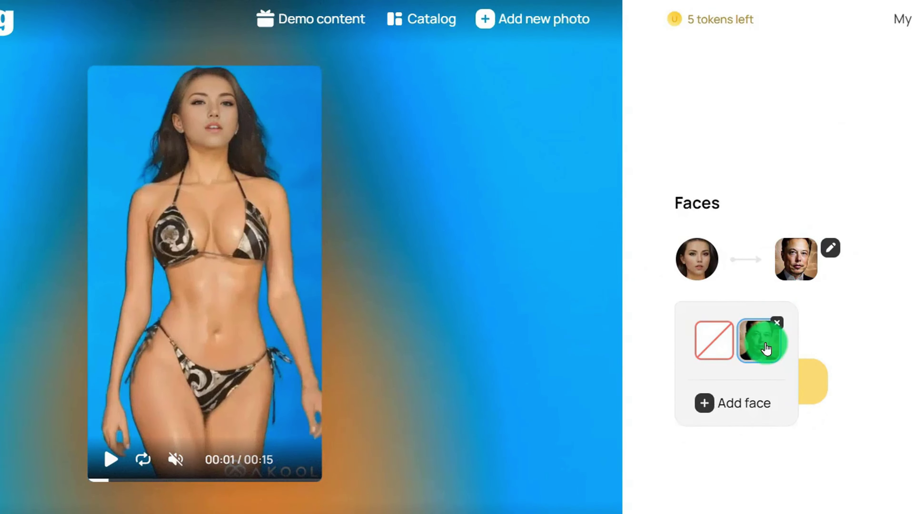
Swap the dancer's face with the chosen face thumbnail (1 token) and play the 0:15 result.
{"action": "left_click", "coordinate": [765, 349]}
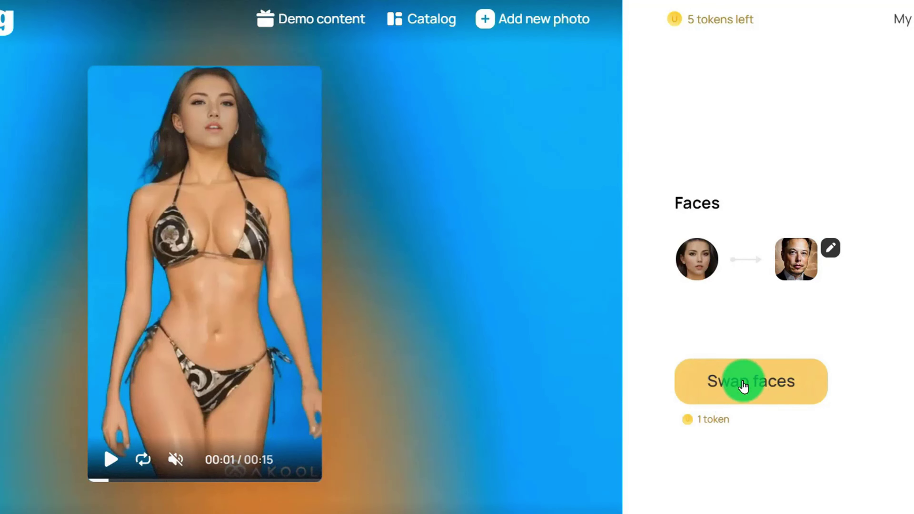
{"action": "left_click", "coordinate": [743, 386]}
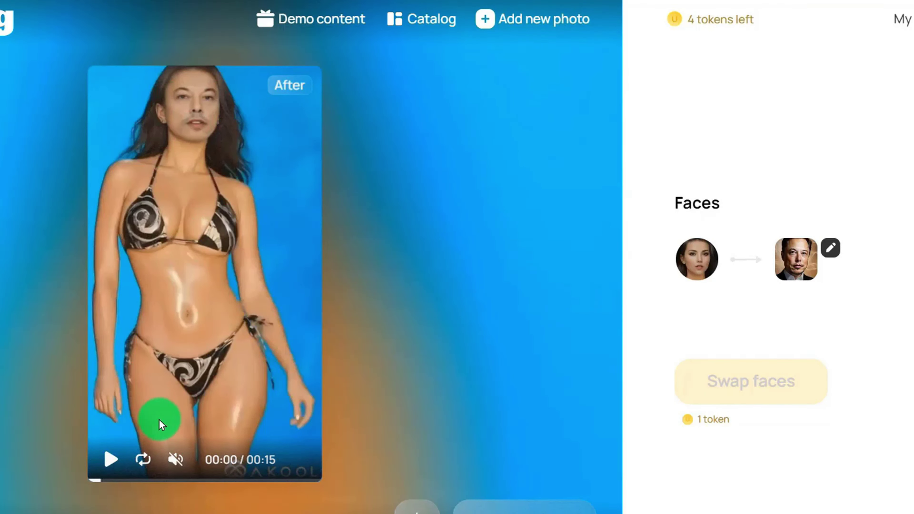
{"action": "left_click", "coordinate": [104, 457]}
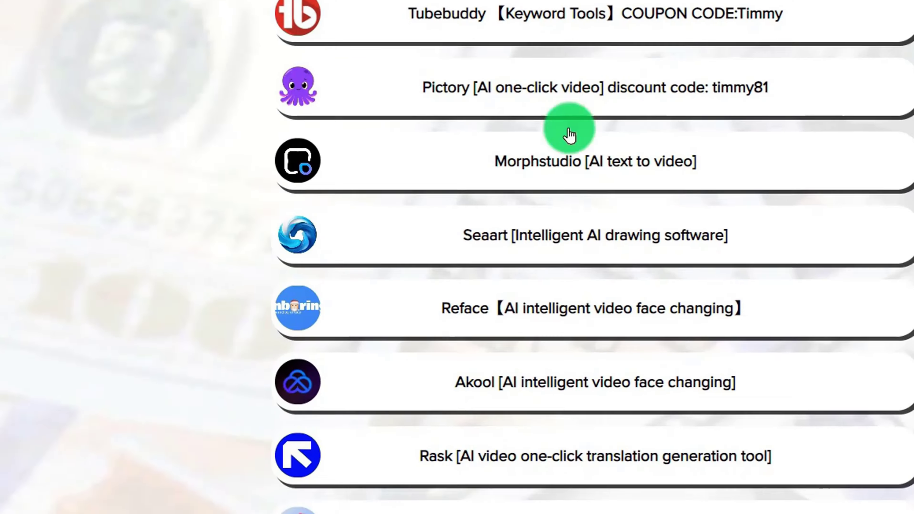
{"action": "scroll", "coordinate": [258, 185], "scroll_direction": "down", "scroll_amount": 1}
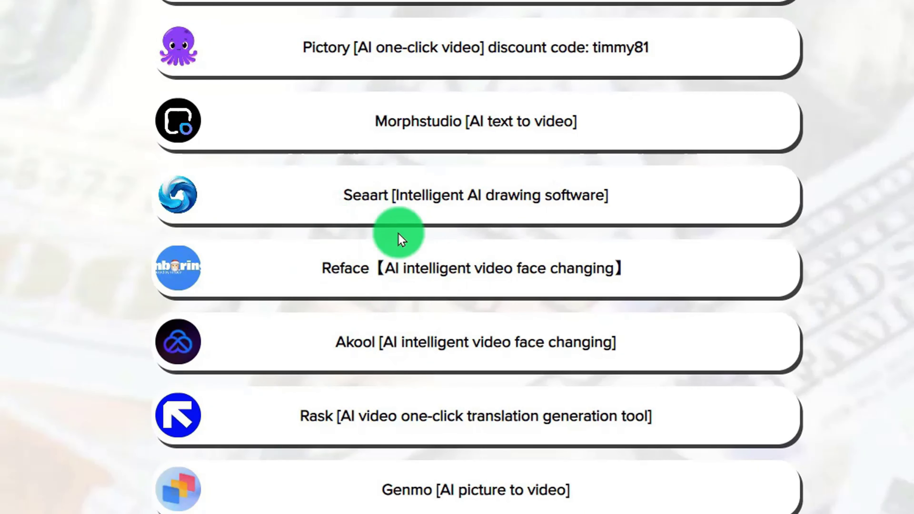
Go to SeaArt's Swift AI collection and open AI Face Swap with the dance video loaded.
{"action": "left_click", "coordinate": [513, 198]}
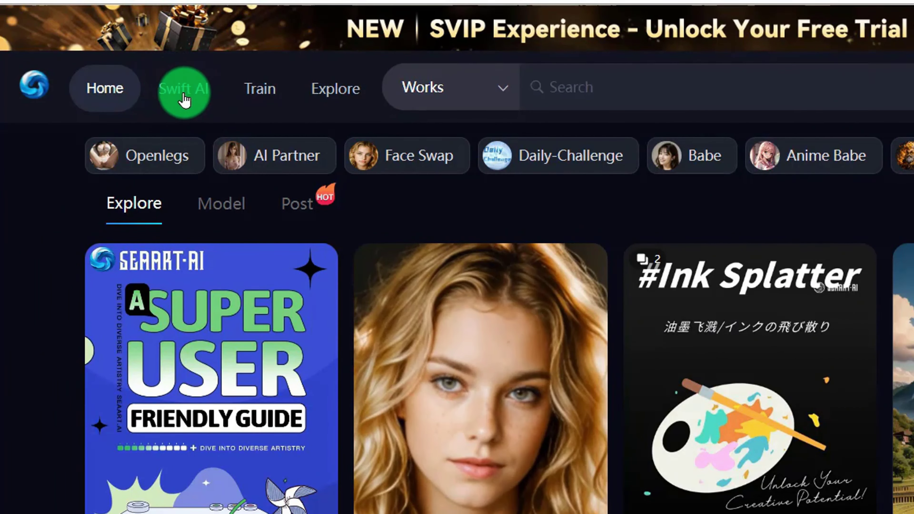
{"action": "left_click", "coordinate": [179, 94]}
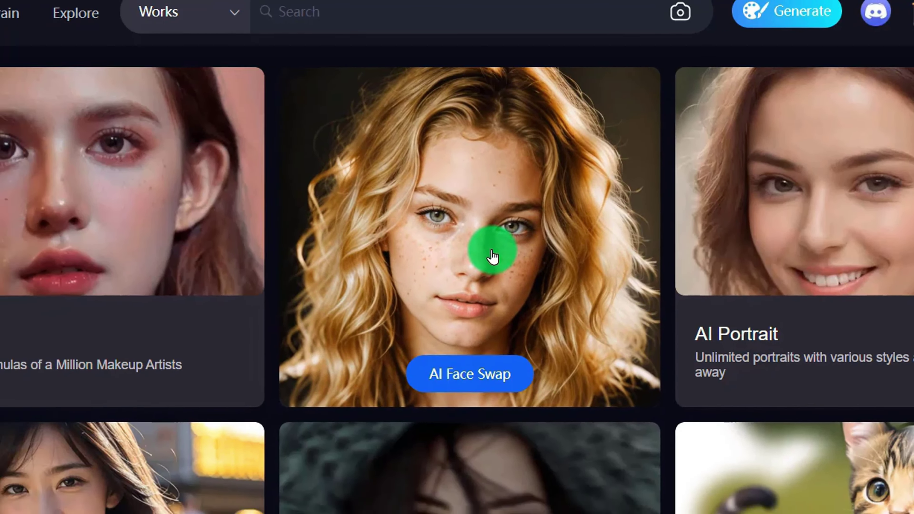
{"action": "left_click", "coordinate": [454, 264]}
{"action": "scroll", "coordinate": [626, 273], "scroll_direction": "down", "scroll_amount": 2}
{"action": "scroll", "coordinate": [616, 287], "scroll_direction": "up", "scroll_amount": 2}
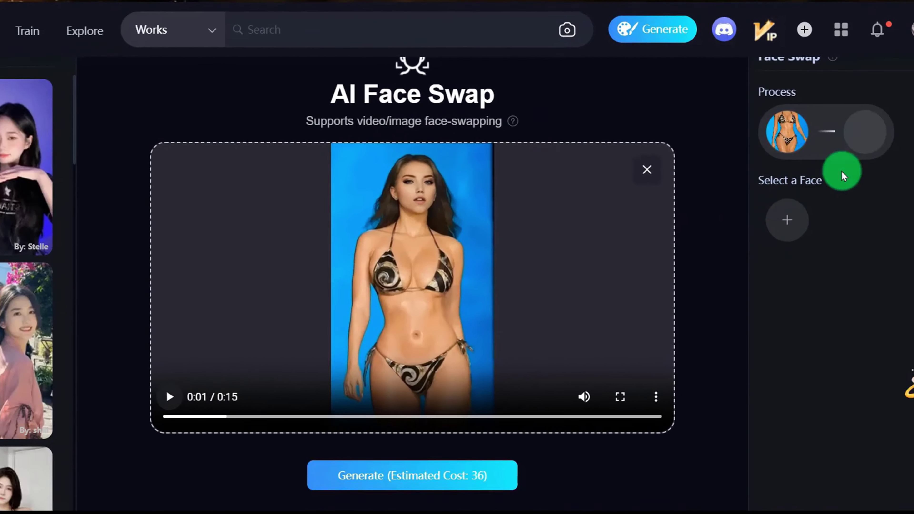
Upload the suited man's portrait, place it in the Process slot, and generate for cost 36.
{"action": "left_click", "coordinate": [744, 221]}
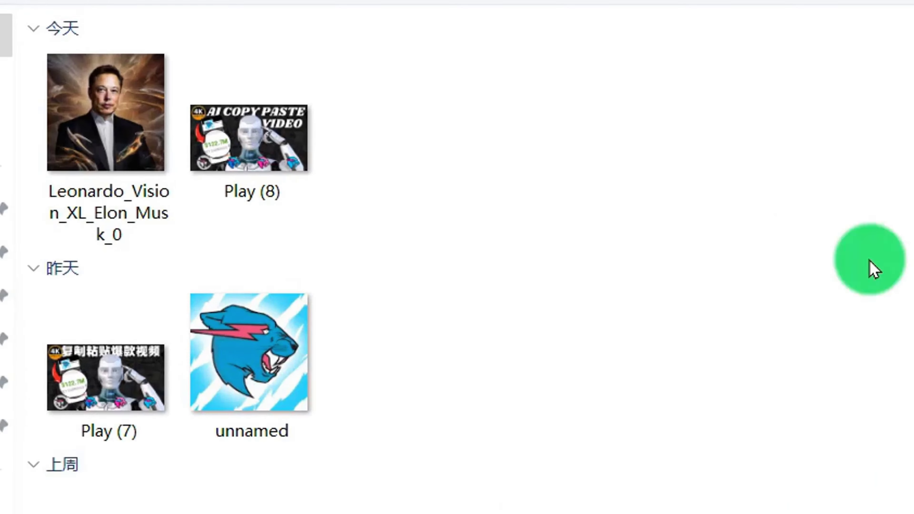
{"action": "left_click", "coordinate": [106, 112]}
{"action": "key", "text": "Return"}
{"action": "left_click", "coordinate": [807, 193]}
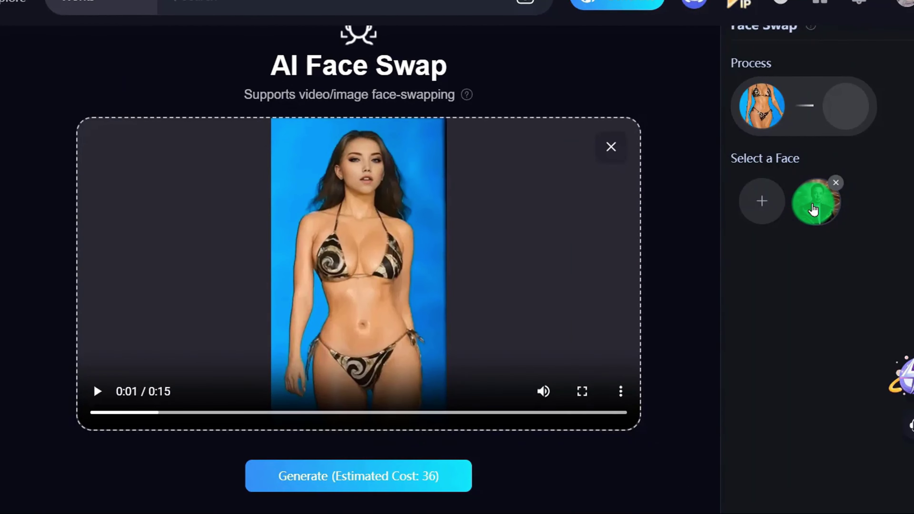
{"action": "left_click_drag", "start_coordinate": [814, 209], "coordinate": [852, 115]}
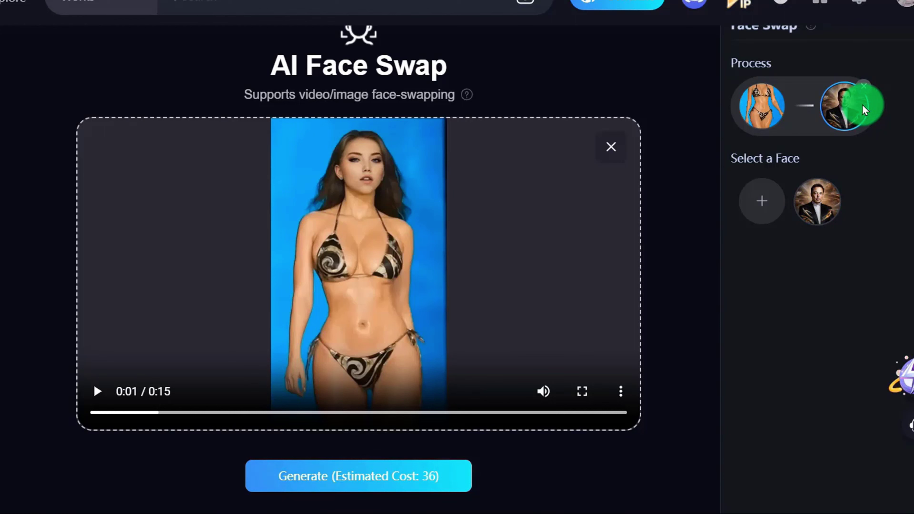
{"action": "scroll", "coordinate": [385, 428], "scroll_direction": "down", "scroll_amount": 2}
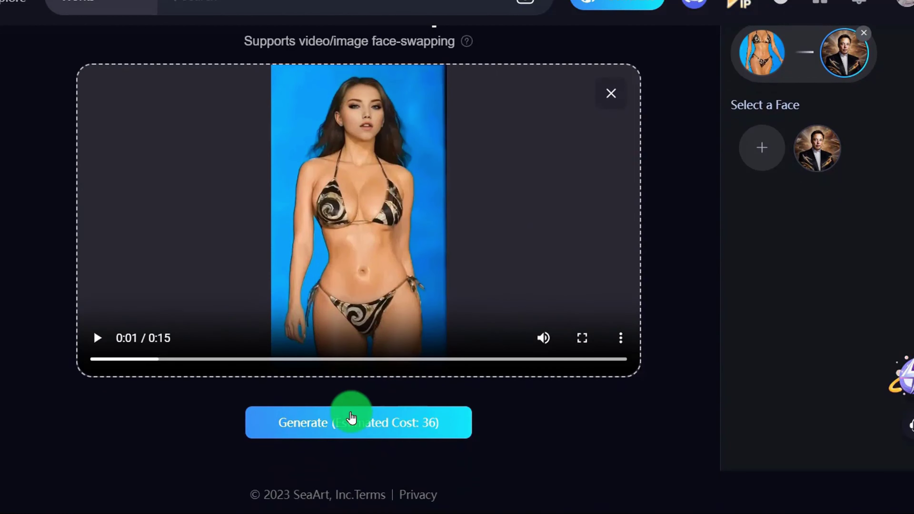
{"action": "left_click", "coordinate": [345, 423]}
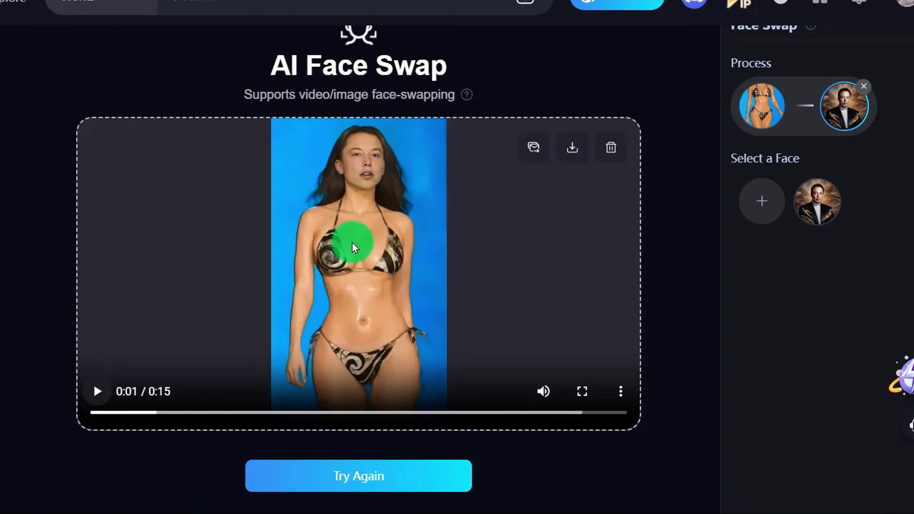
Play SeaArt's face-swapped dance video and pause it near the end.
{"action": "left_click", "coordinate": [96, 391]}
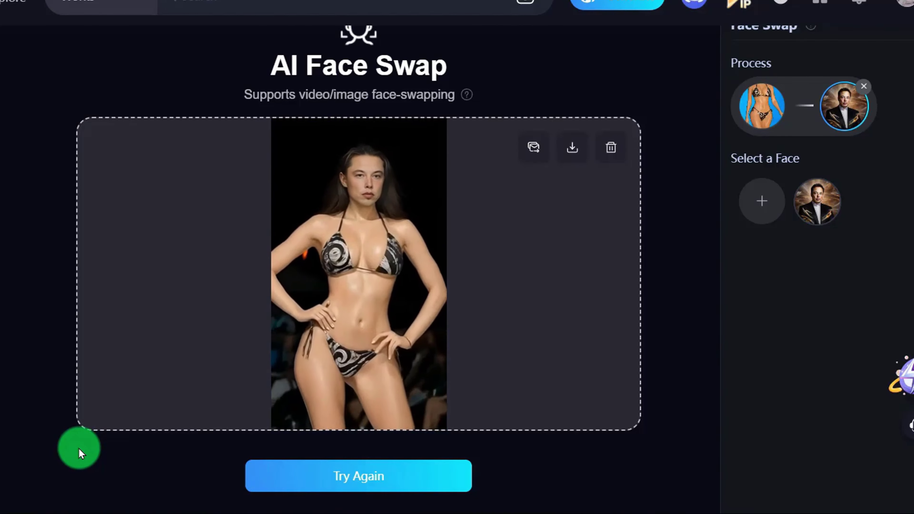
{"action": "mouse_move", "coordinate": [94, 402]}
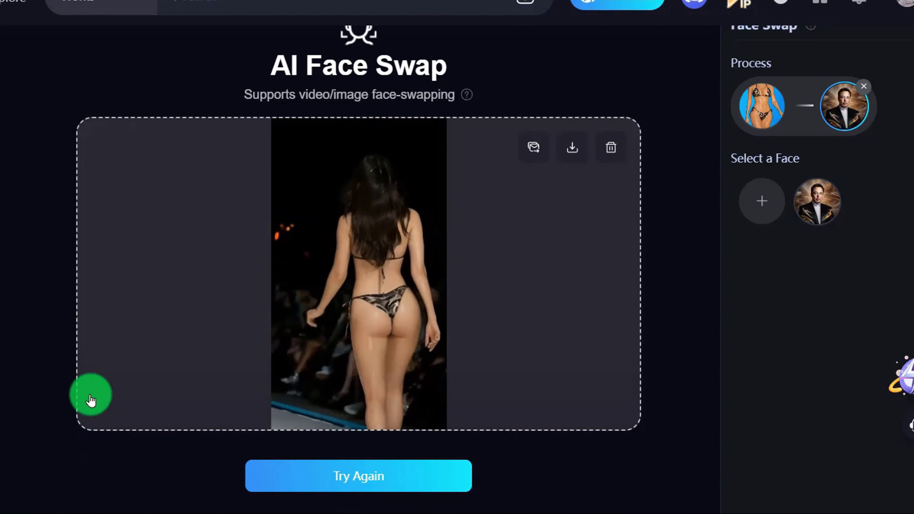
{"action": "left_click", "coordinate": [97, 392]}
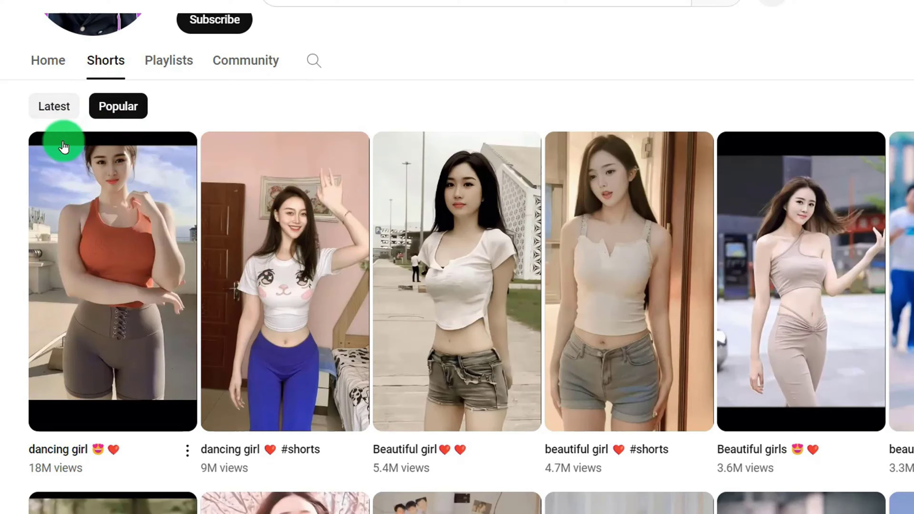
Scroll through the channel's Popular dancing Shorts grid.
{"action": "scroll", "coordinate": [206, 187], "scroll_direction": "down", "scroll_amount": 3}
{"action": "scroll", "coordinate": [313, 204], "scroll_direction": "down", "scroll_amount": 9}
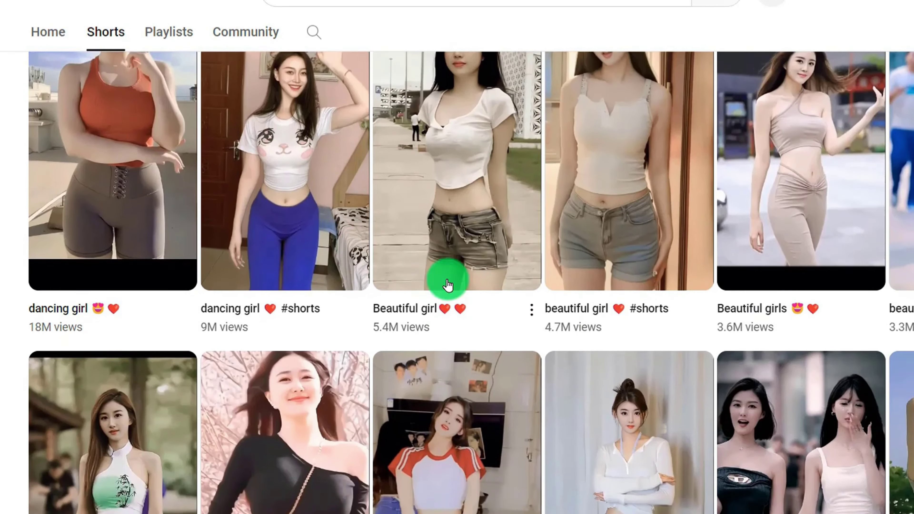
{"action": "scroll", "coordinate": [364, 292], "scroll_direction": "down", "scroll_amount": 3}
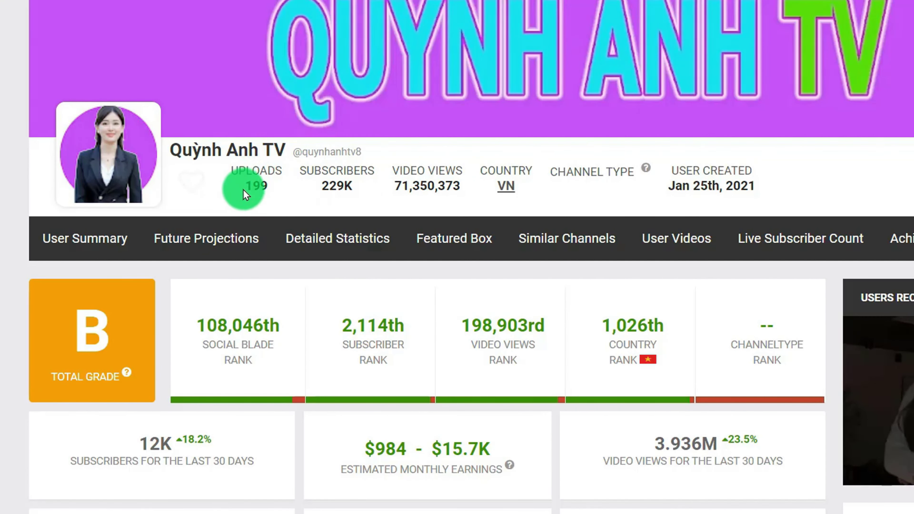
Scroll Social Blade's summary to earnings of $984–$15.7K monthly and $11.8K–$188.9K yearly, checking rank cards.
{"action": "scroll", "coordinate": [242, 169], "scroll_direction": "down", "scroll_amount": 3}
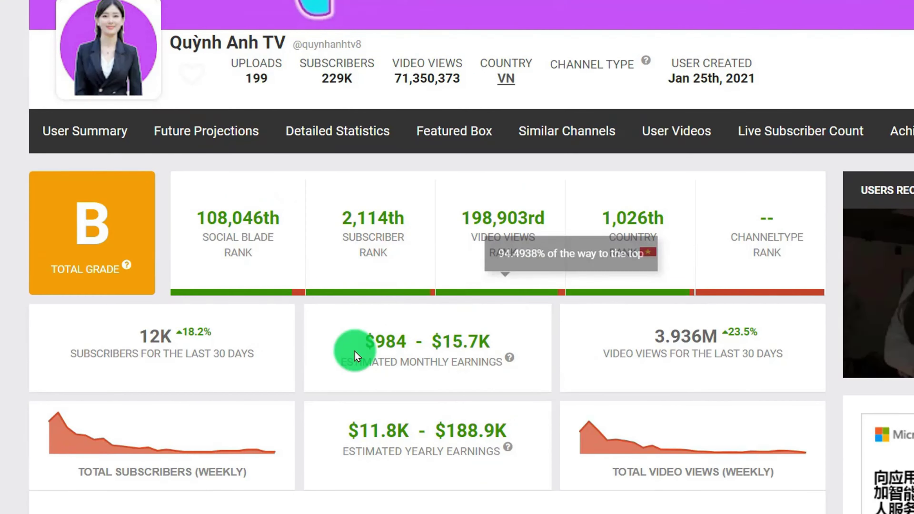
{"action": "scroll", "coordinate": [484, 241], "scroll_direction": "down", "scroll_amount": 3}
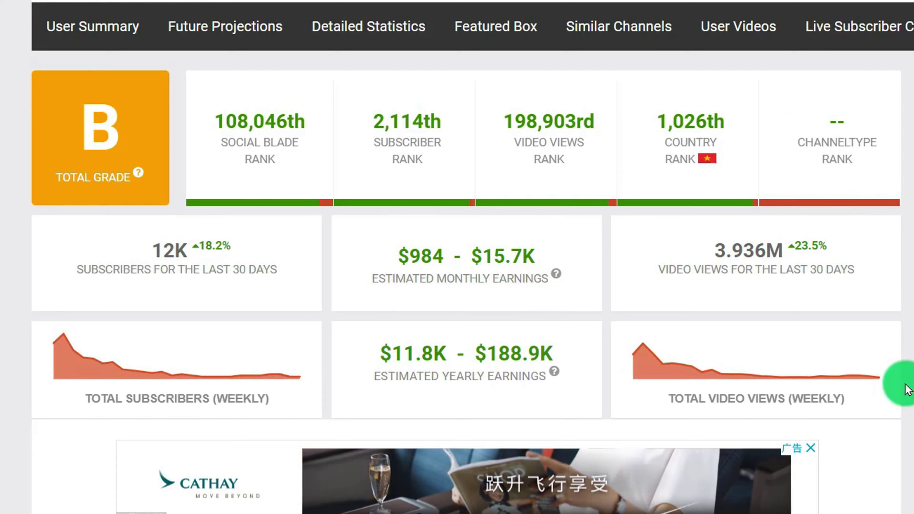
{"action": "scroll", "coordinate": [897, 383], "scroll_direction": "up", "scroll_amount": 3}
{"action": "scroll", "coordinate": [899, 385], "scroll_direction": "up", "scroll_amount": 3}
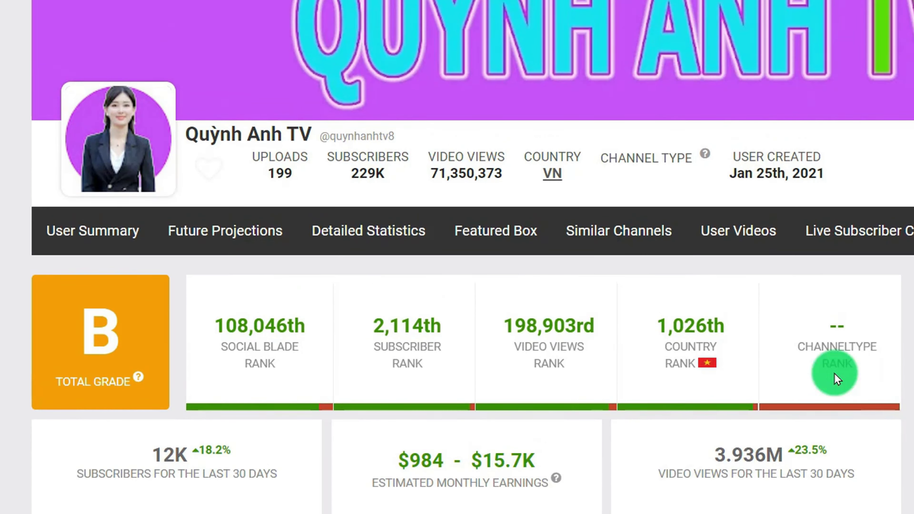
{"action": "mouse_move", "coordinate": [377, 328]}
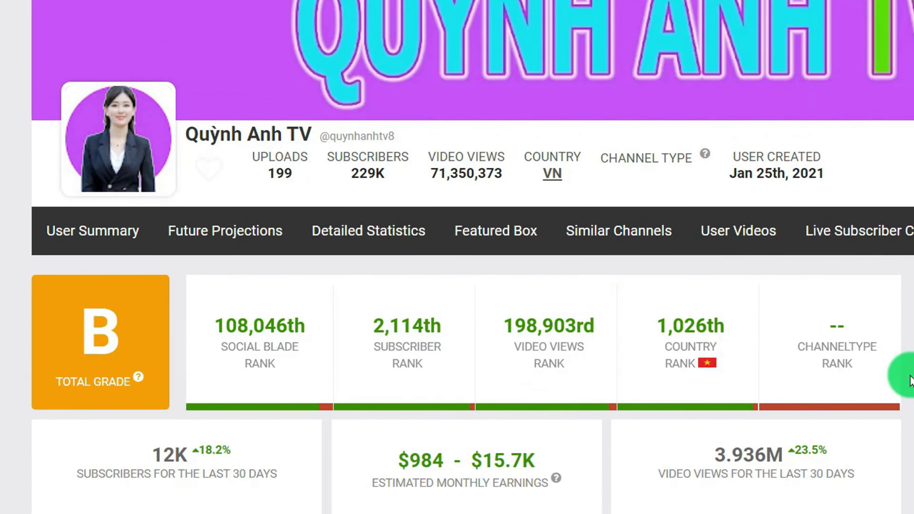
{"action": "mouse_move", "coordinate": [278, 304]}
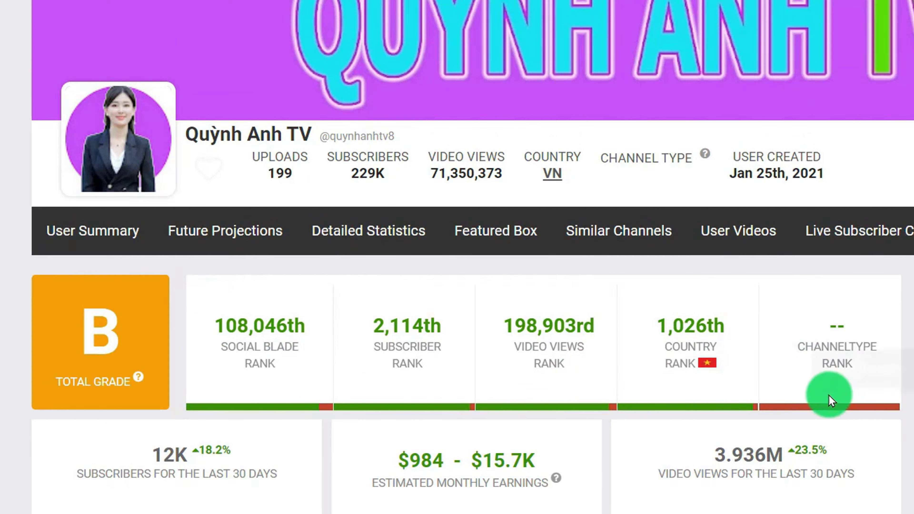
{"action": "scroll", "coordinate": [910, 385], "scroll_direction": "down", "scroll_amount": 3}
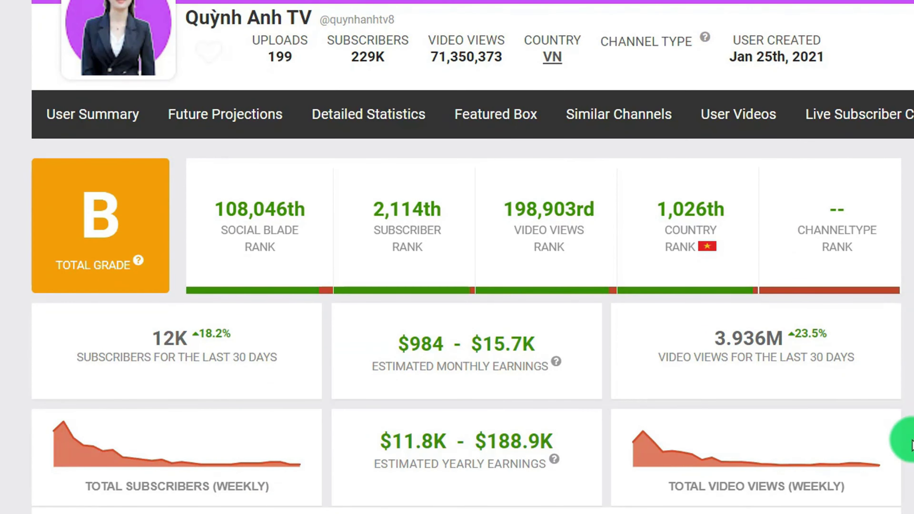
{"action": "scroll", "coordinate": [906, 437], "scroll_direction": "up", "scroll_amount": 3}
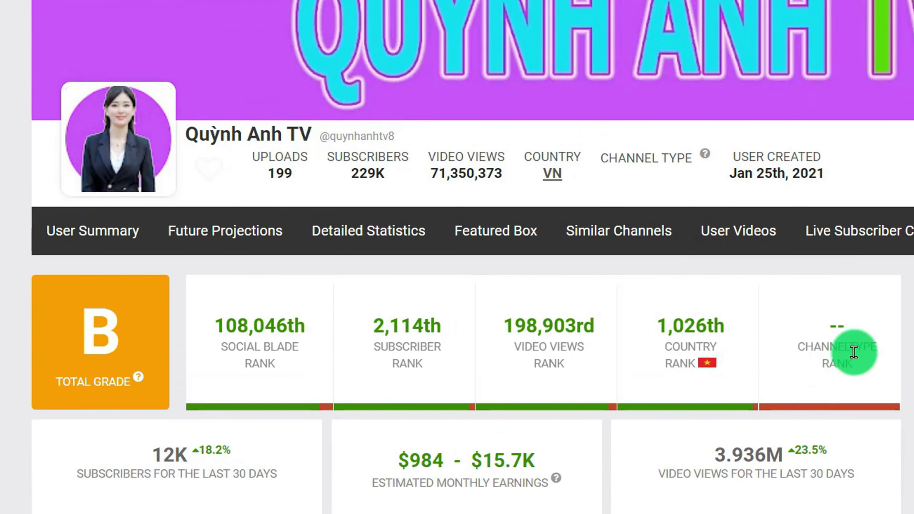
{"action": "scroll", "coordinate": [910, 357], "scroll_direction": "down", "scroll_amount": 2}
{"action": "scroll", "coordinate": [910, 357], "scroll_direction": "down", "scroll_amount": 1}
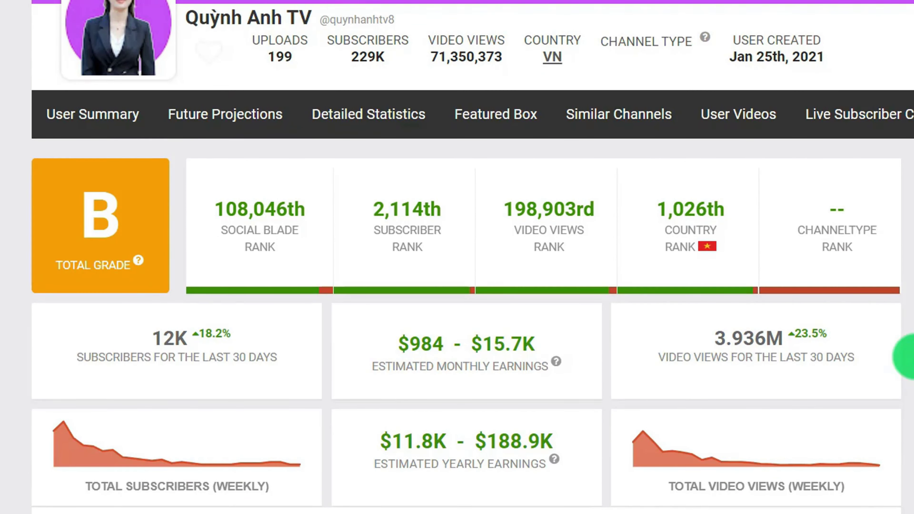